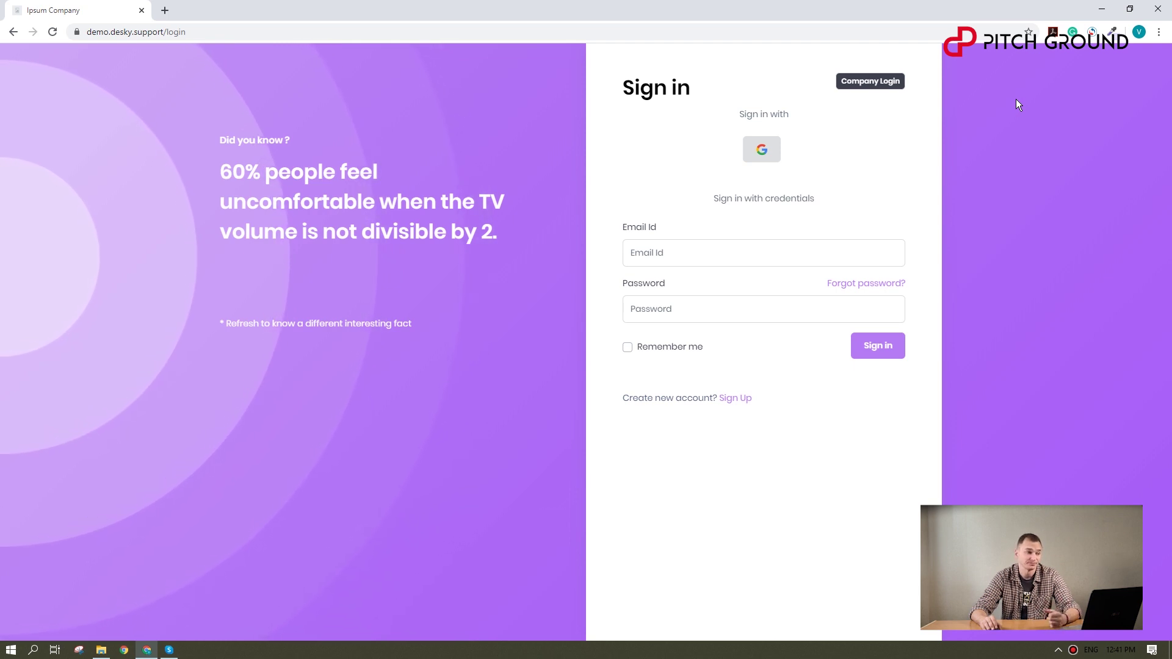
# - Sign in through Company Login with the demo account password and Remember me ticked
pyautogui.click(856, 89)
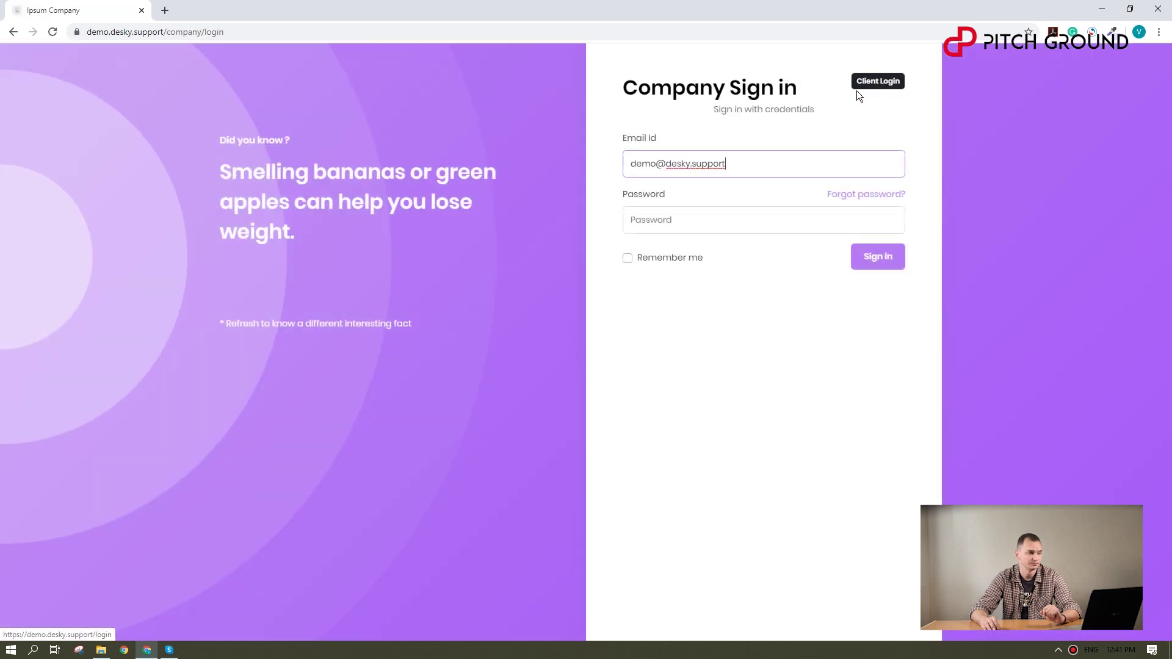
pyautogui.click(742, 223)
pyautogui.write('********')
pyautogui.click(627, 257)
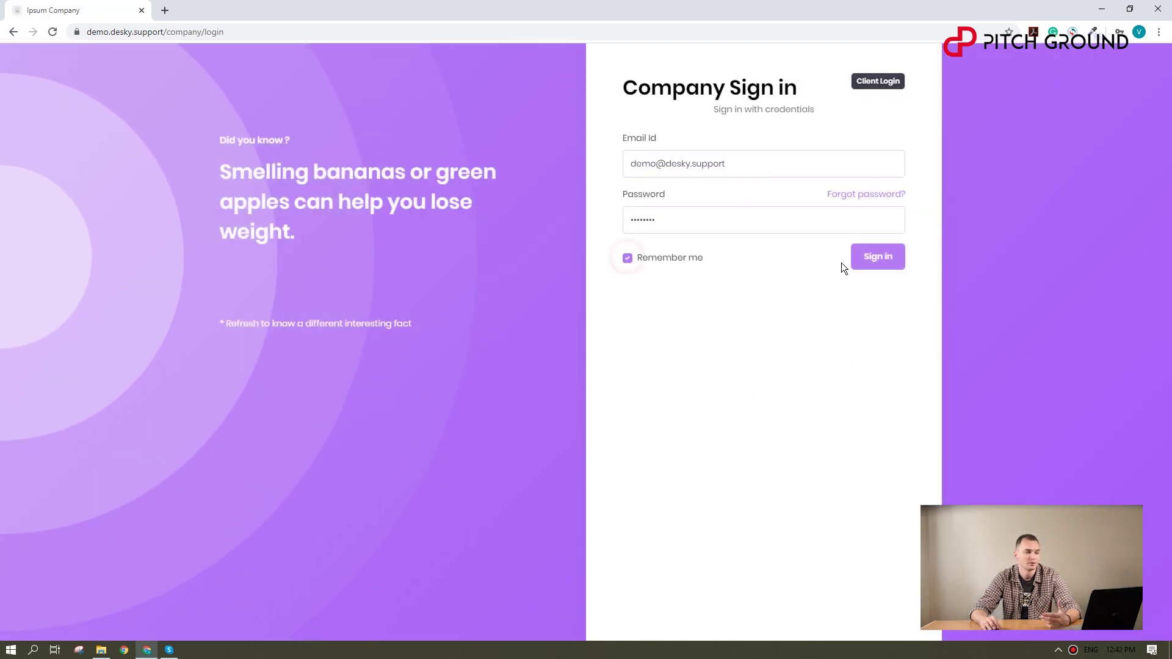
pyautogui.click(862, 262)
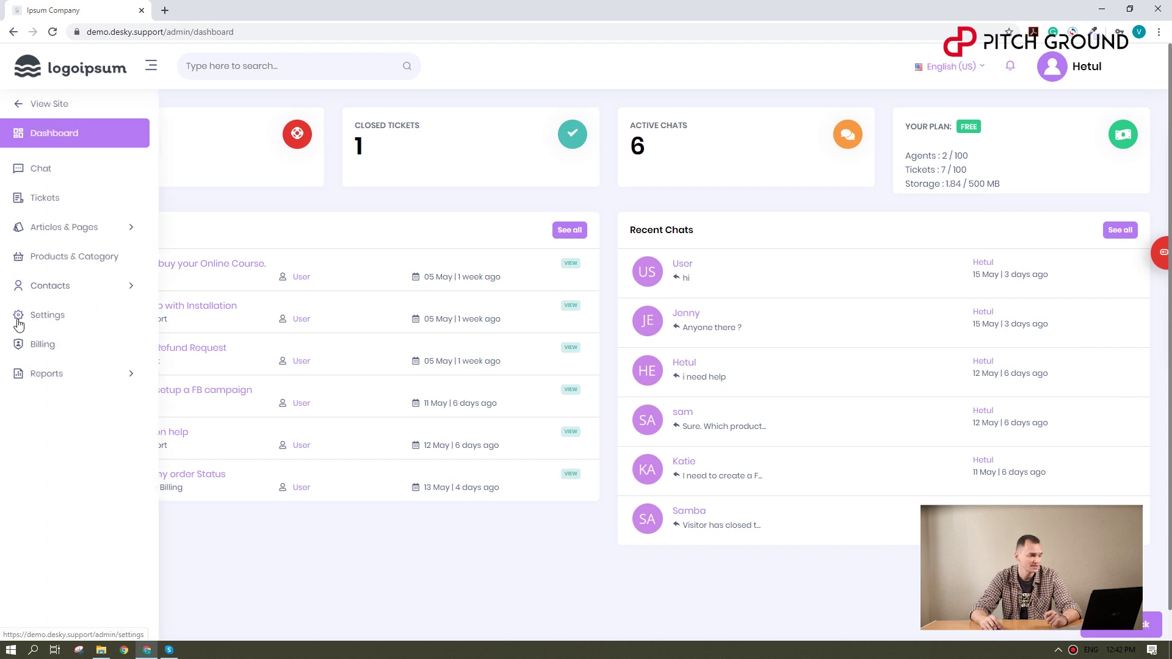
# - Open Settings and scroll through General Settings (site title, language, timezone)
pyautogui.click(51, 318)
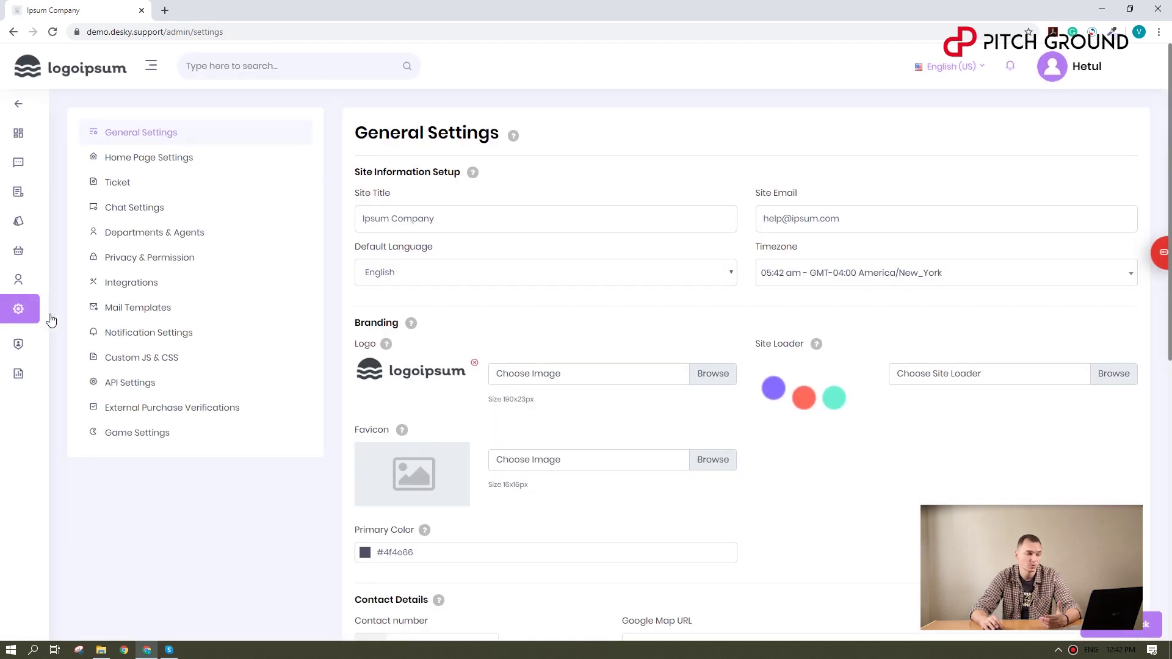
pyautogui.scroll(-5, 459, 451)
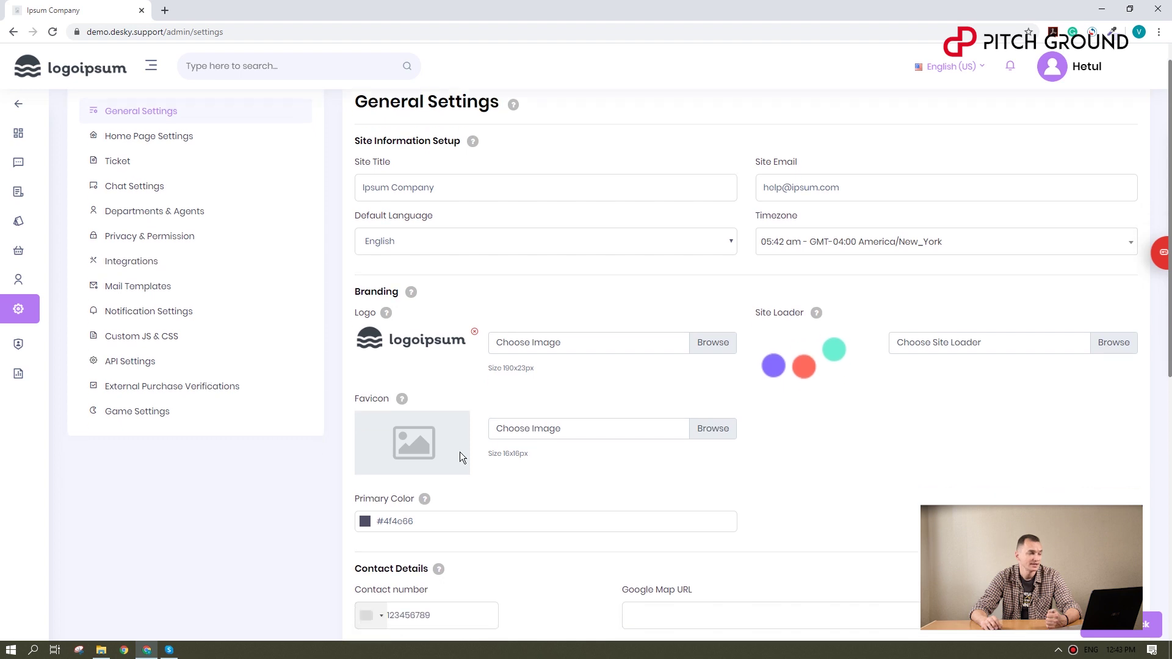
pyautogui.scroll(-4, 461, 452)
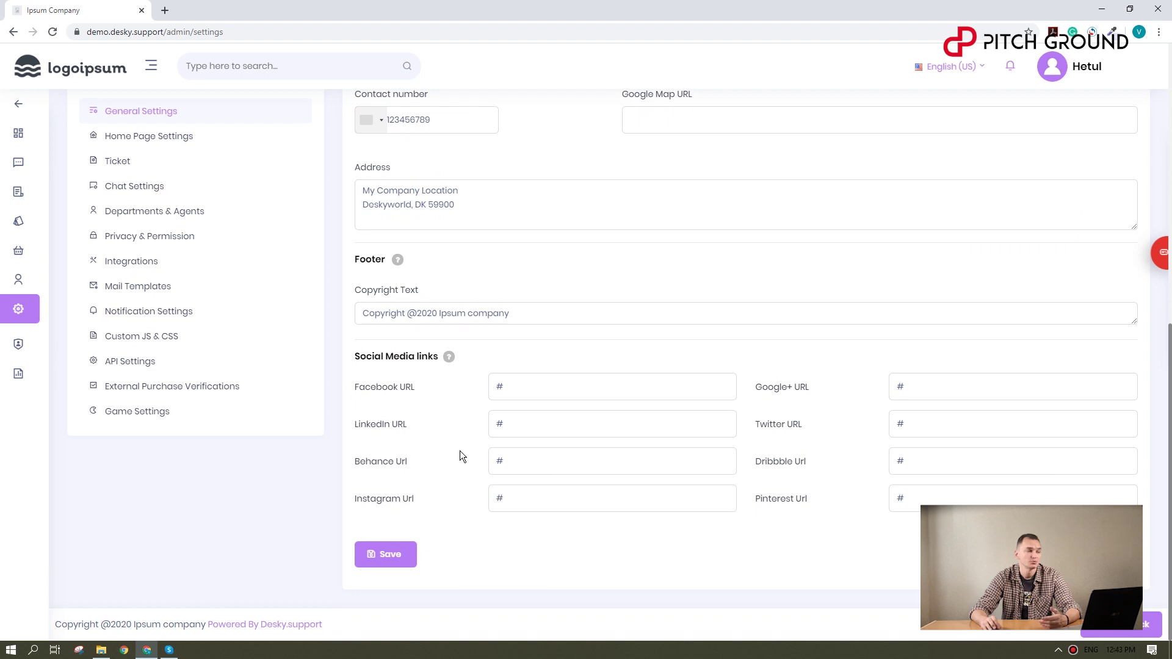
pyautogui.scroll(10, 459, 452)
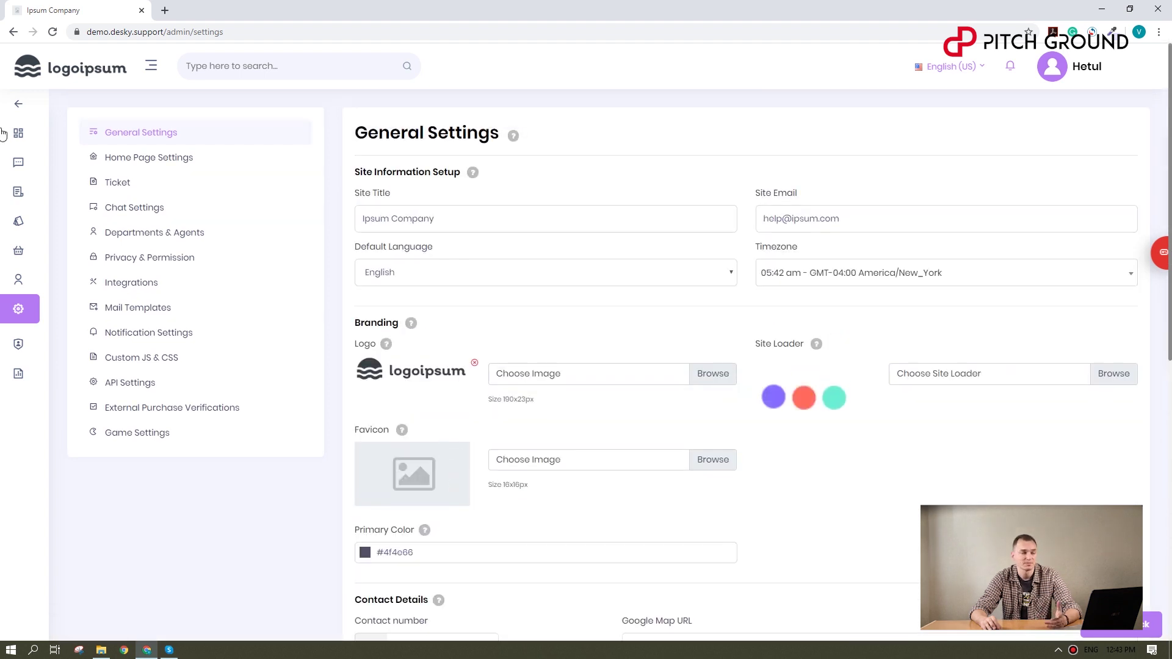
# - Switch to Home Page Settings and scroll through its options
pyautogui.click(179, 163)
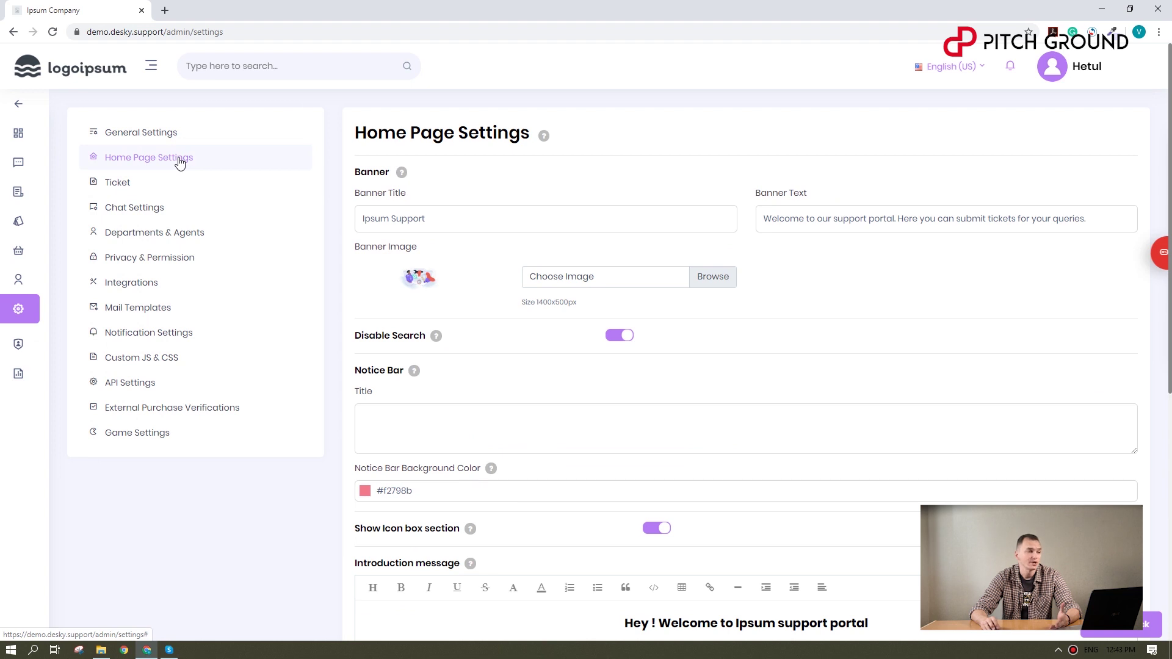
pyautogui.scroll(-1, 467, 306)
pyautogui.scroll(-3, 468, 307)
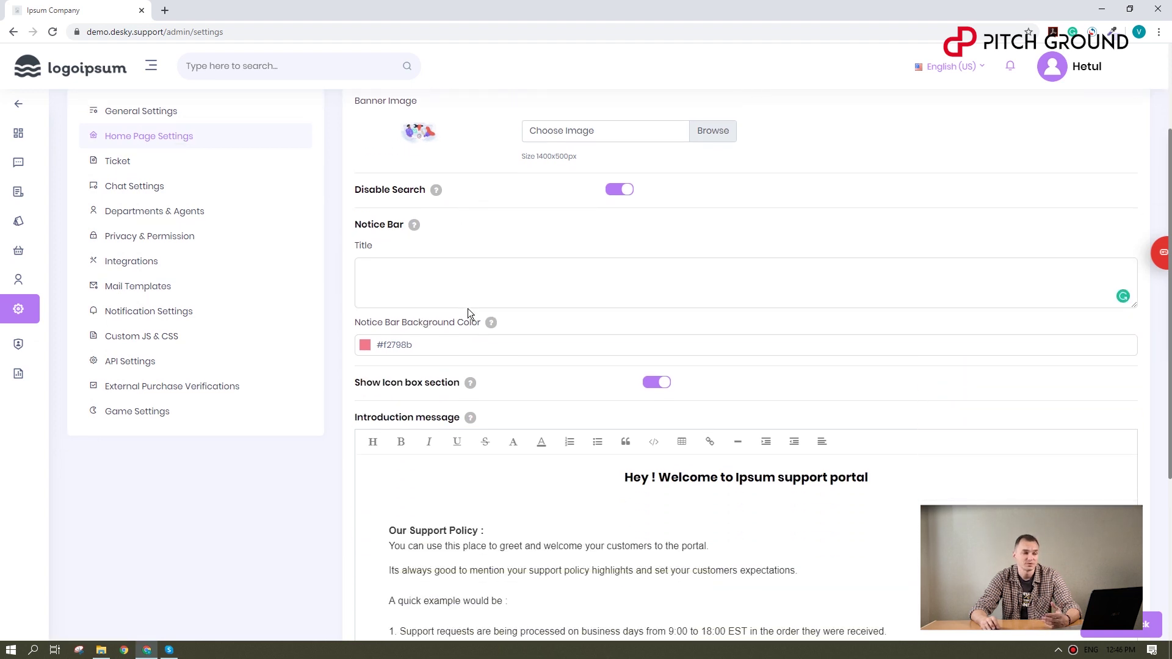
pyautogui.scroll(-4, 467, 309)
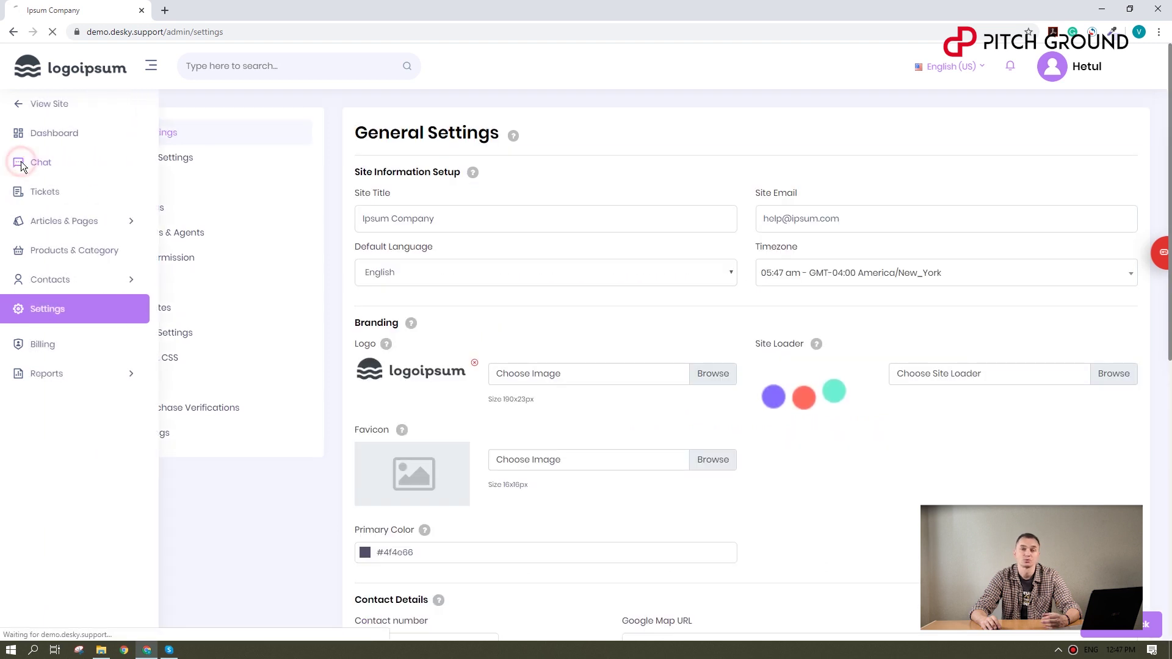
# - Open Chat and browse the NEW, ASSIGNED and RESOLVED conversation tabs
pyautogui.click(21, 164)
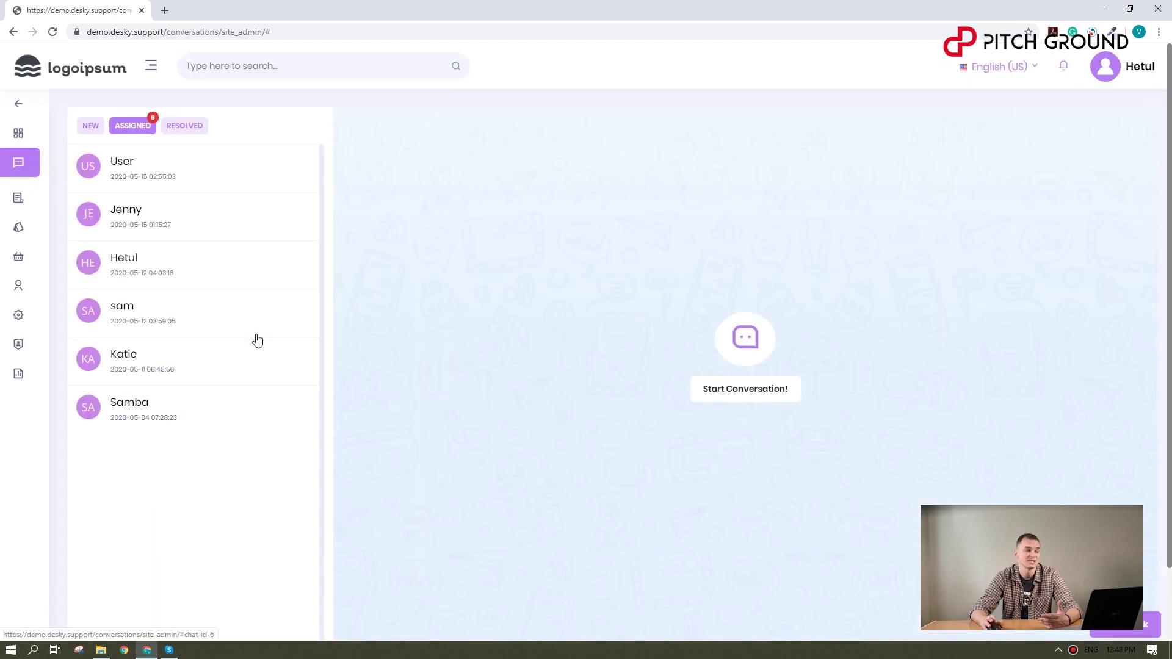
pyautogui.click(89, 125)
pyautogui.click(130, 127)
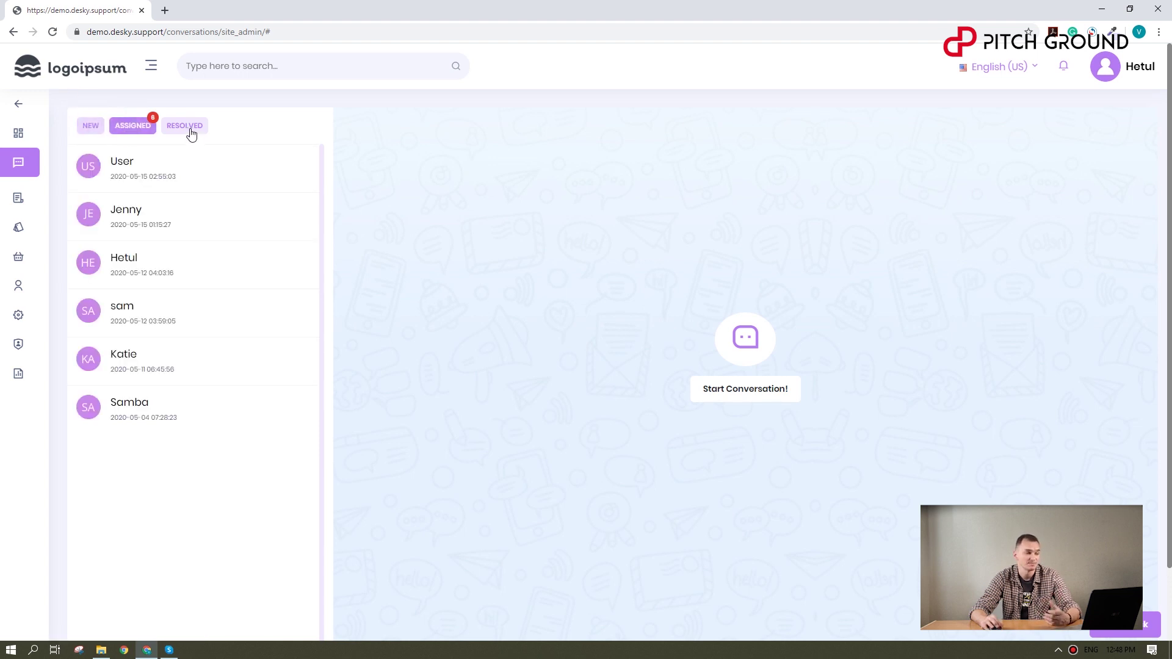
pyautogui.click(192, 129)
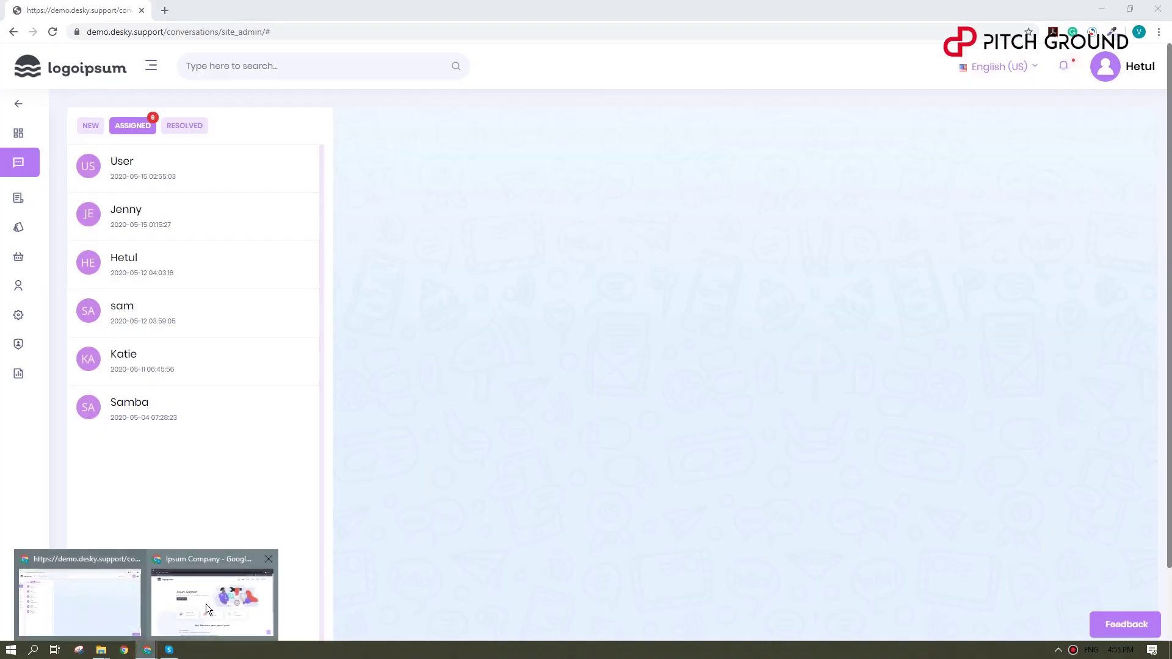
# - On the support portal, start a chat as visitor '1' asking 'Hi there! I need some help', then return to admin
pyautogui.click(206, 606)
pyautogui.click(1118, 607)
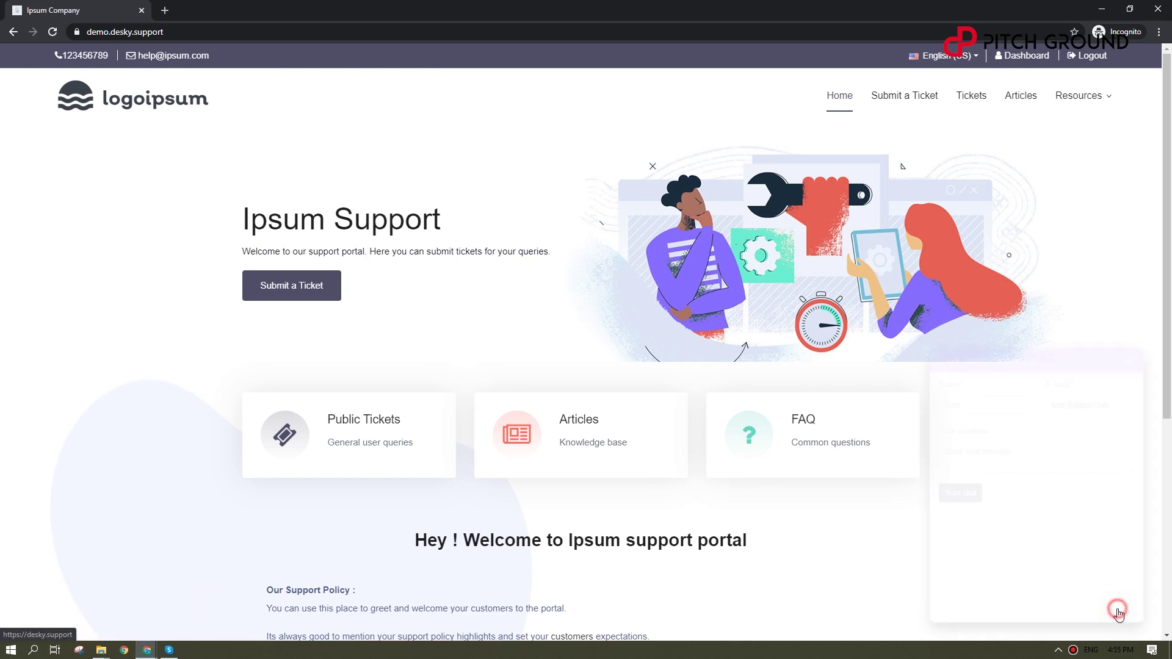
pyautogui.click(971, 408)
pyautogui.write('1')
pyautogui.click(945, 455)
pyautogui.write('Hi there')
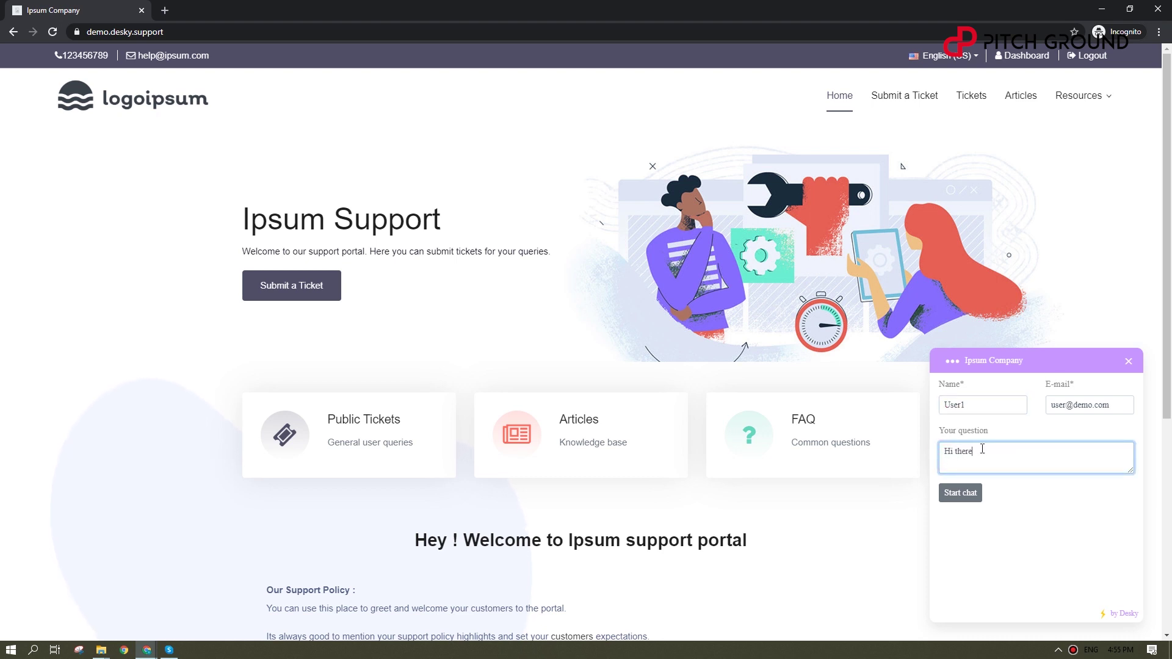
pyautogui.write('! I need some help.')
pyautogui.click(967, 493)
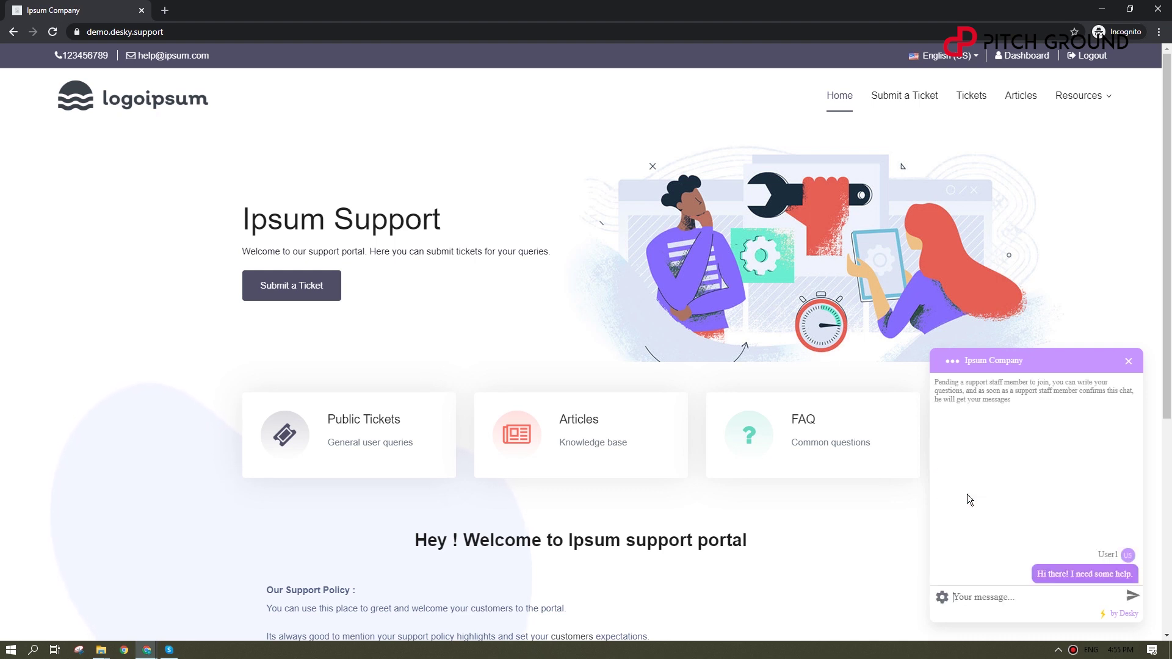
pyautogui.click(147, 649)
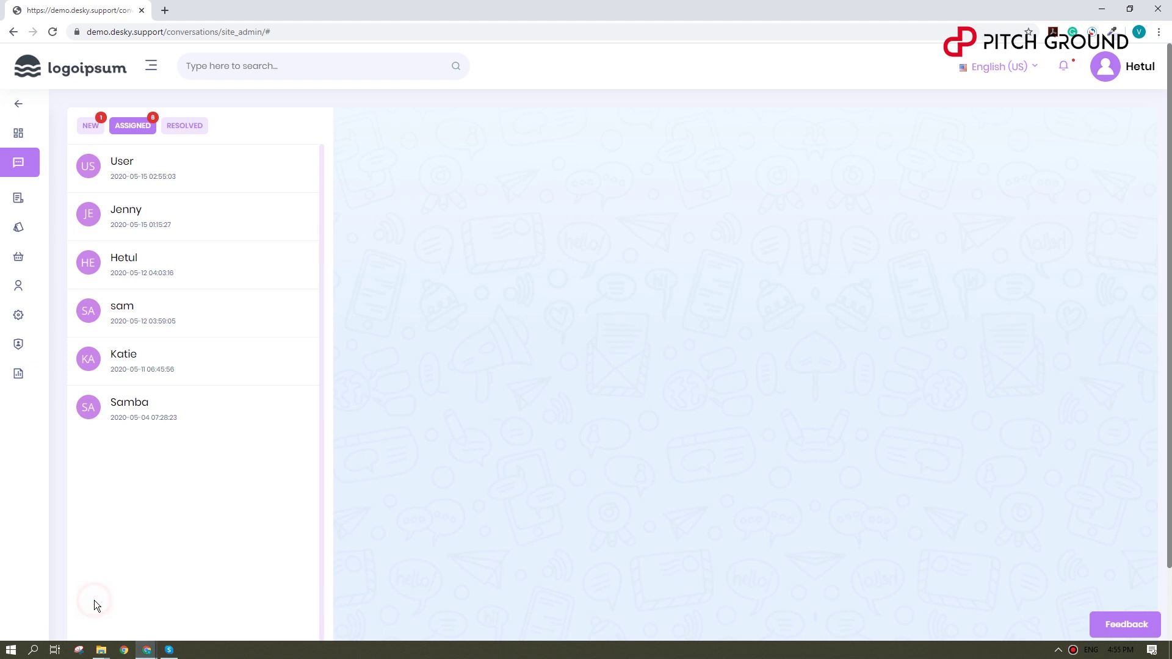
# - Open the User1 conversation from the NEW chats tab
pyautogui.click(88, 128)
pyautogui.click(148, 172)
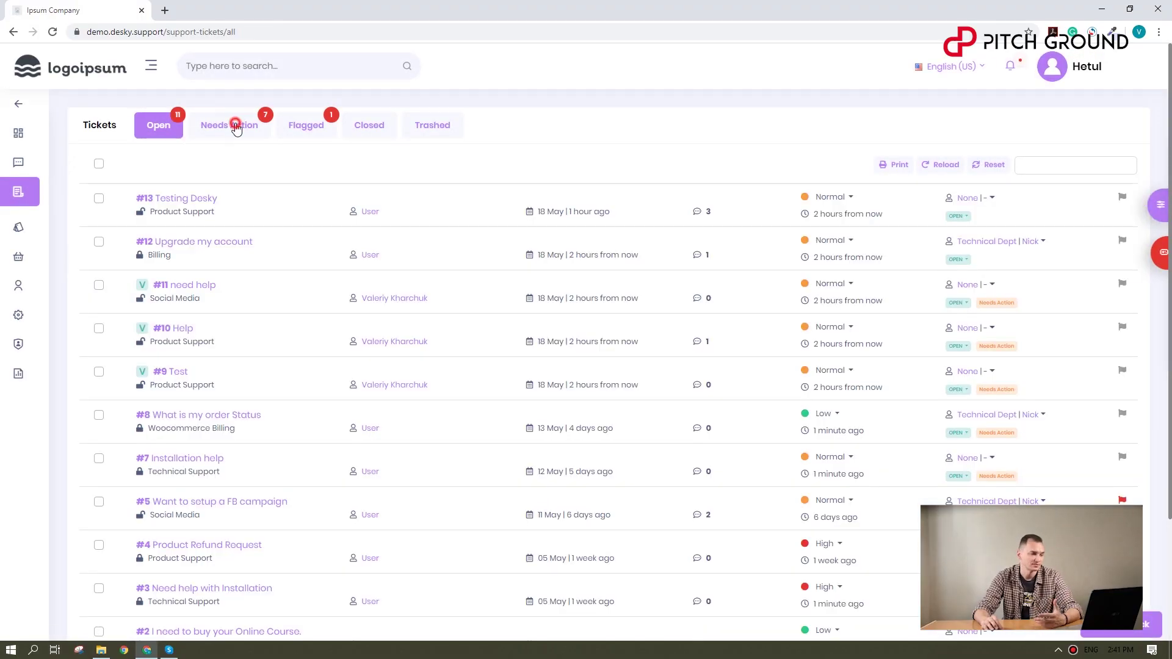
# - Filter tickets to Needs Action, then Flagged, and peek at the filter side panel
pyautogui.click(237, 126)
pyautogui.click(310, 132)
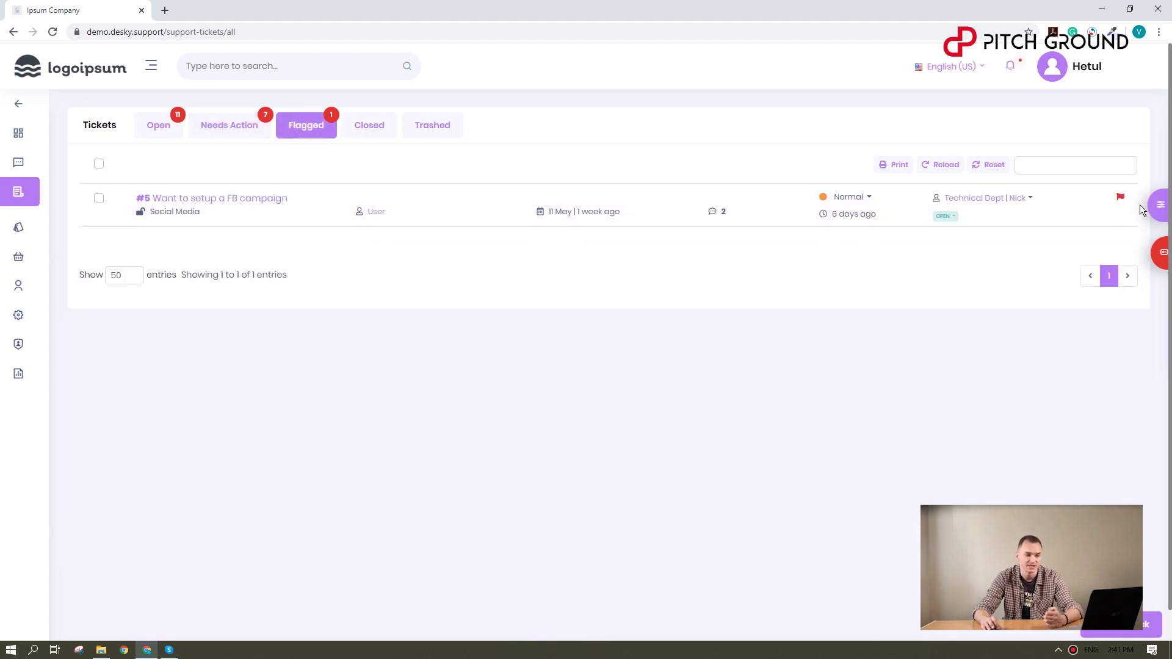
pyautogui.click(1165, 212)
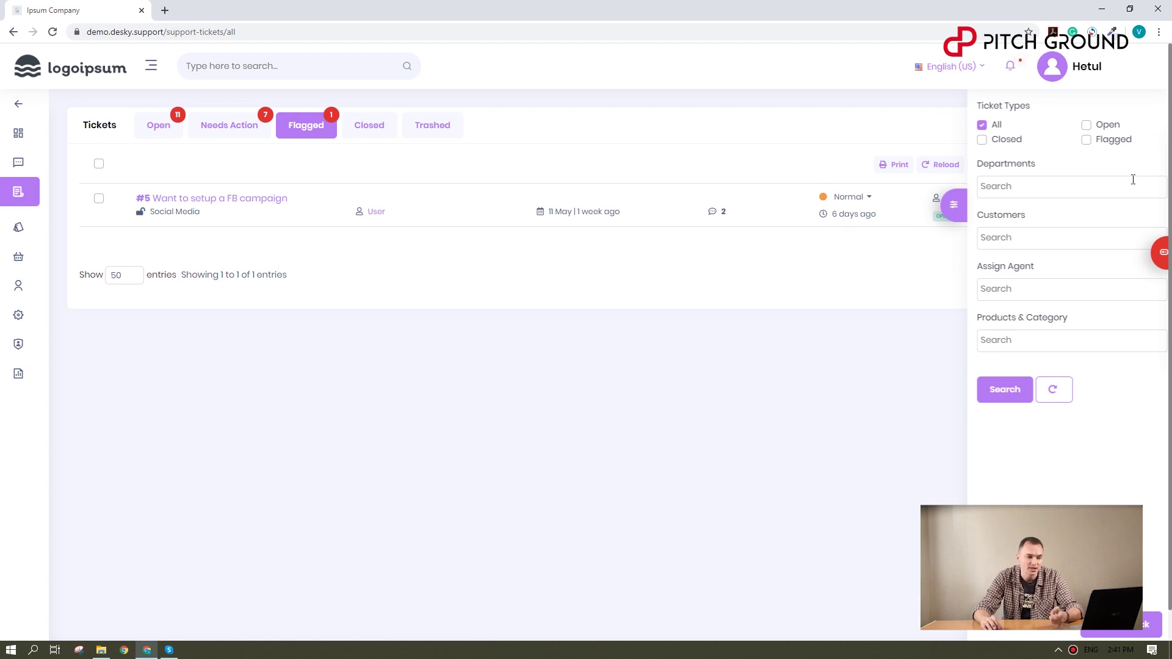
pyautogui.click(954, 205)
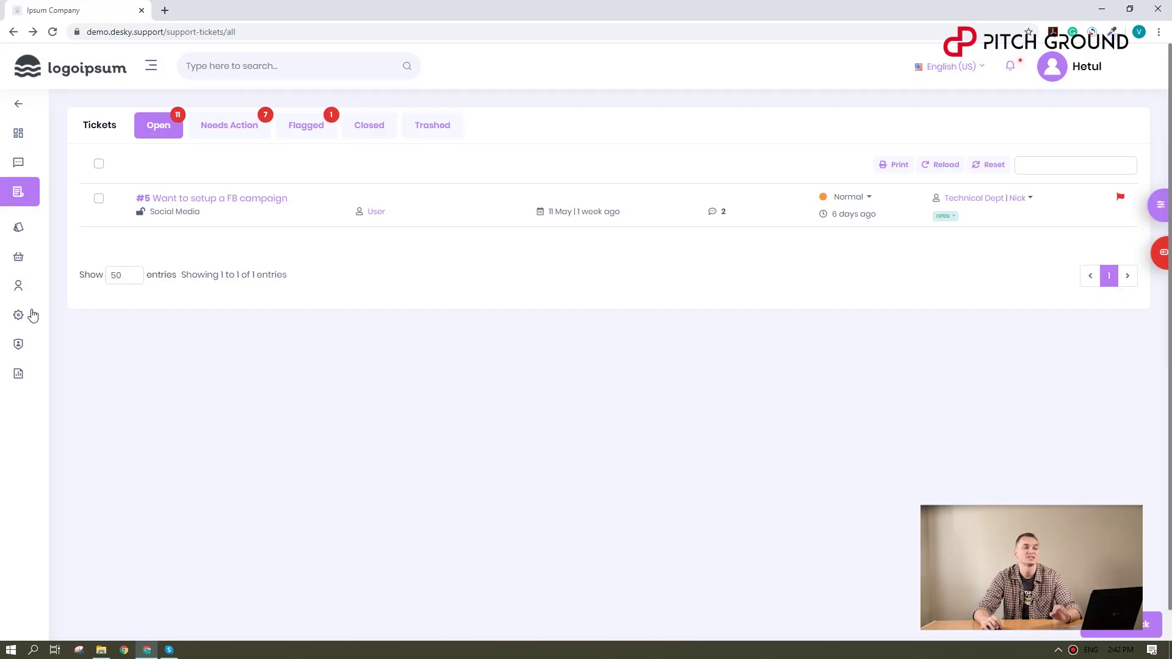
# - Go to Settings and show the Integrations section with Slack, Google Login and WooCommerce options
pyautogui.click(21, 315)
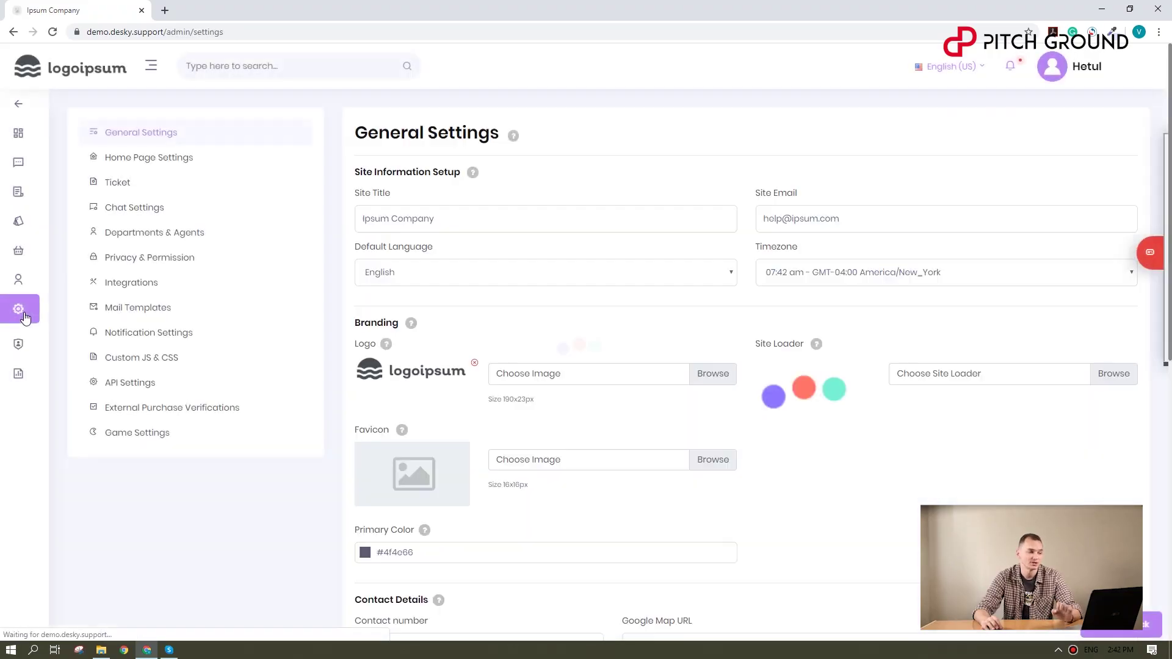
pyautogui.click(131, 282)
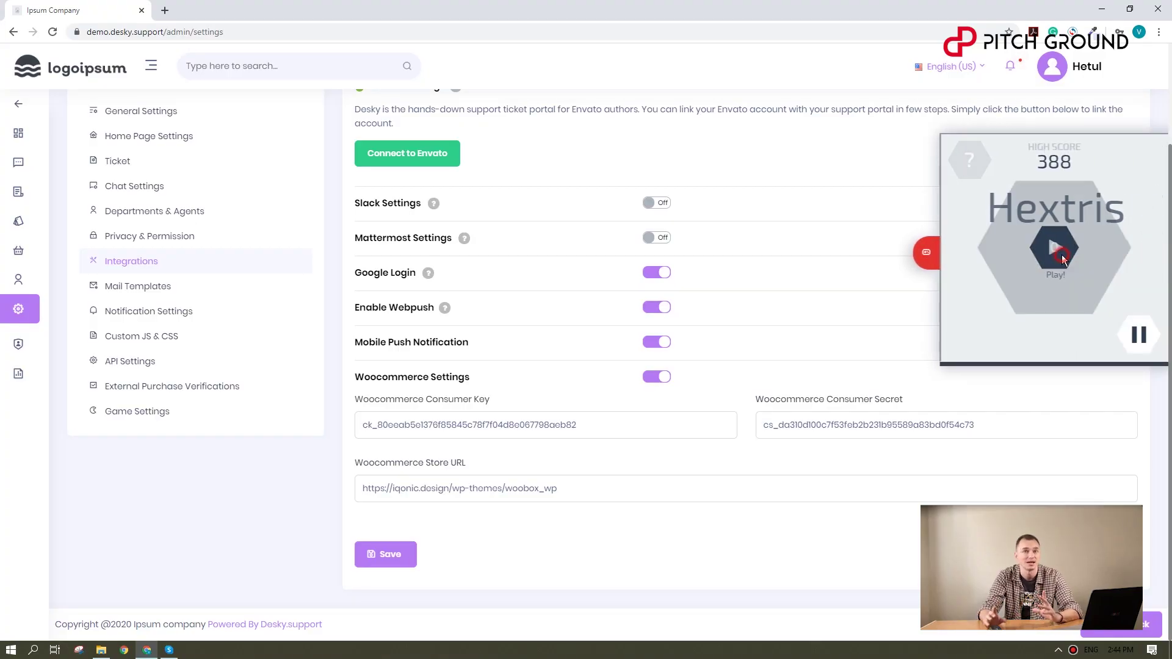
# - Rotate the hexagon in the Hextris game to catch falling blocks
pyautogui.click(1115, 273)
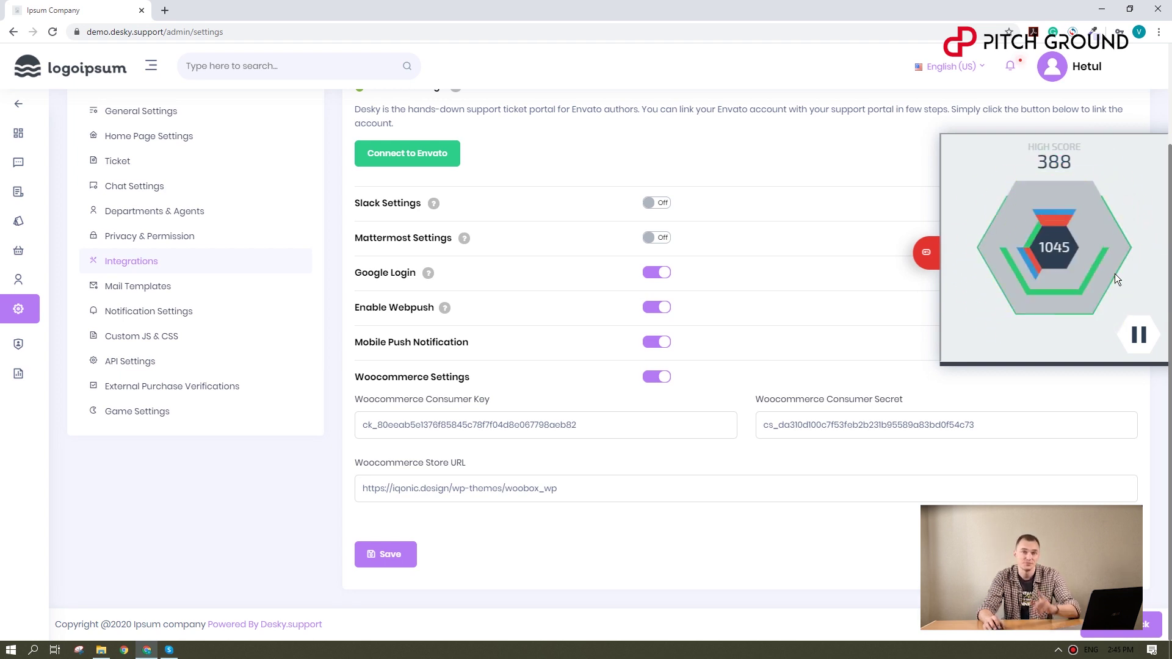